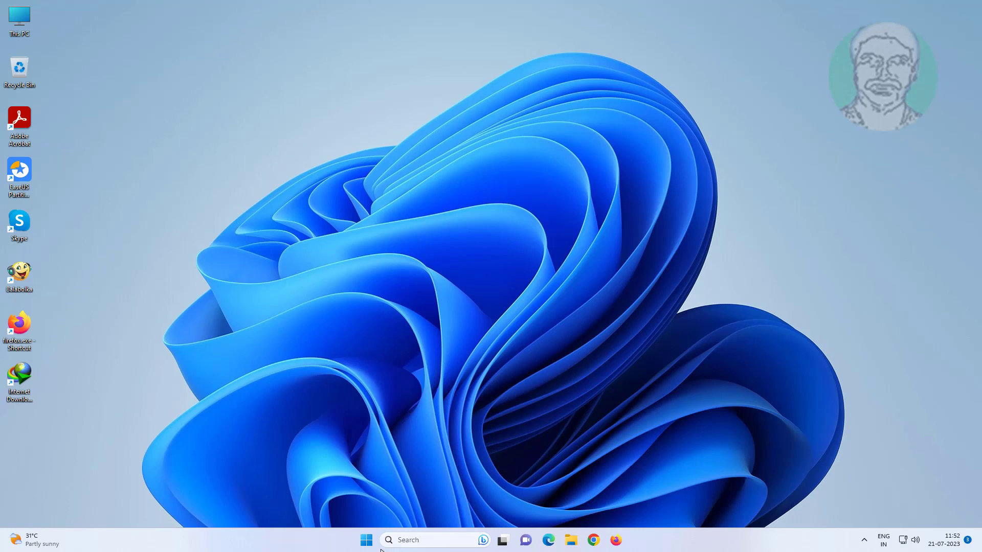
# Step: Open Disk Management, select Disk 4's 58.59 GB unallocated area, then minimize the window
pyautogui.rightClick(366, 540)
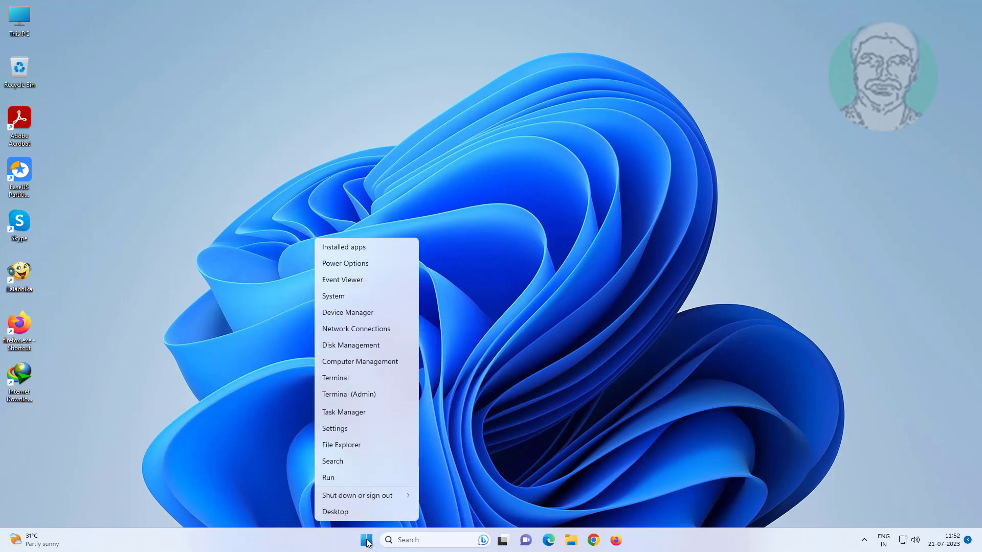
pyautogui.click(362, 342)
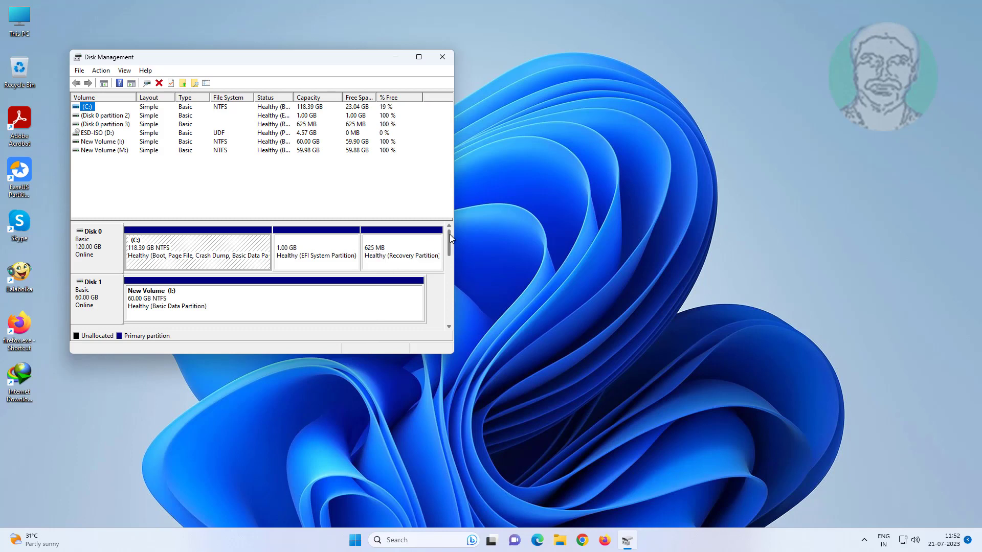
pyautogui.moveTo(450, 234); pyautogui.dragTo(451, 290)
pyautogui.click(91, 254)
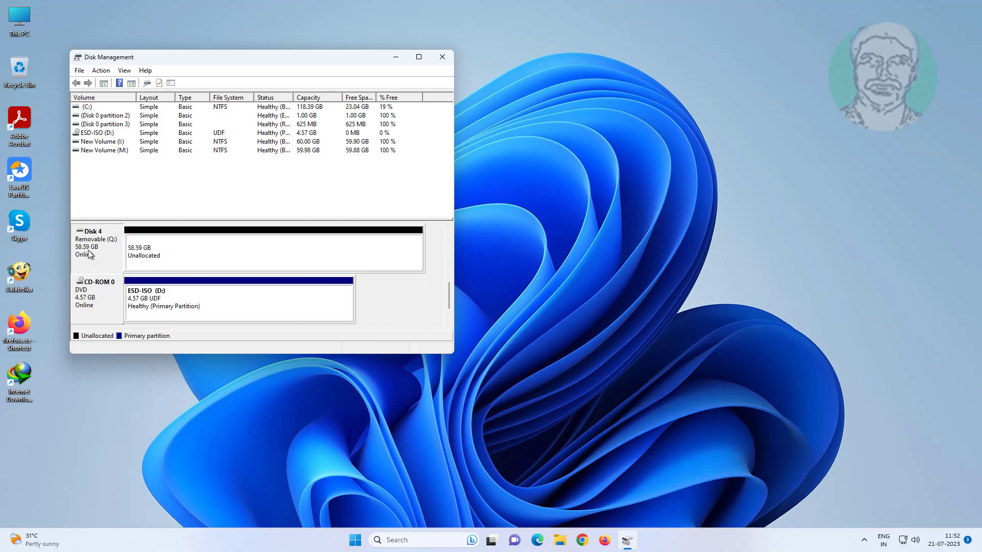
pyautogui.click(146, 253)
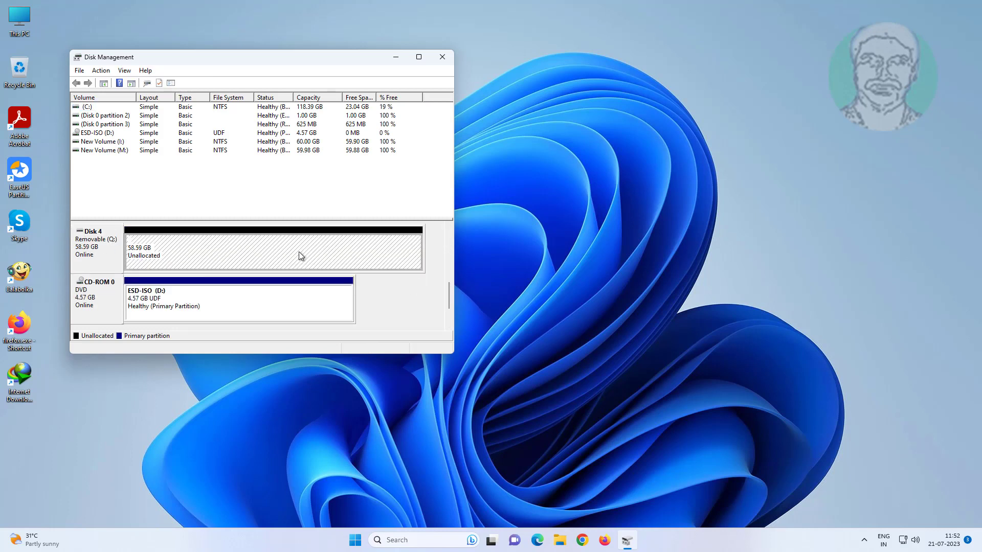
pyautogui.click(399, 59)
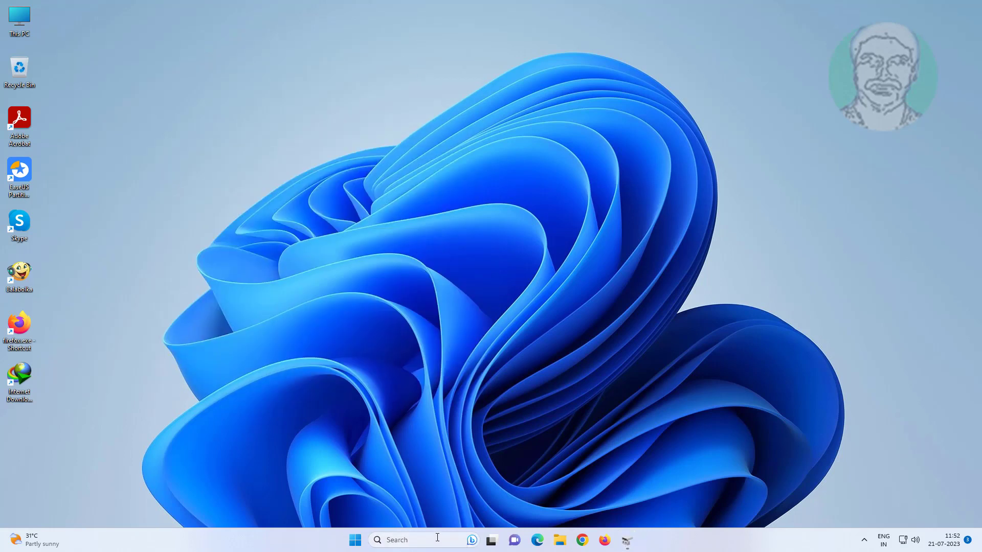
# Step: Search for cmd and launch Command Prompt as administrator
pyautogui.click(415, 541)
pyautogui.write('cmd')
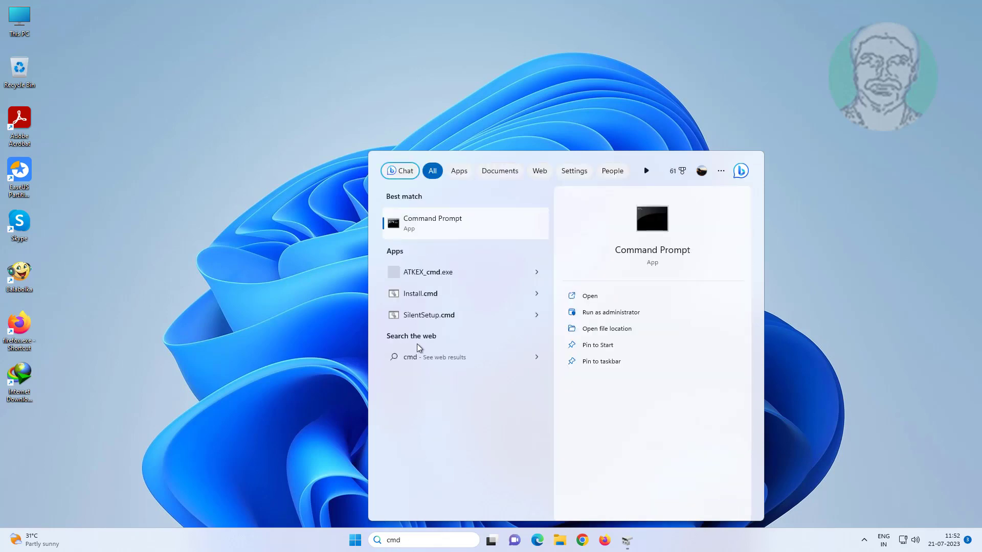
pyautogui.rightClick(434, 226)
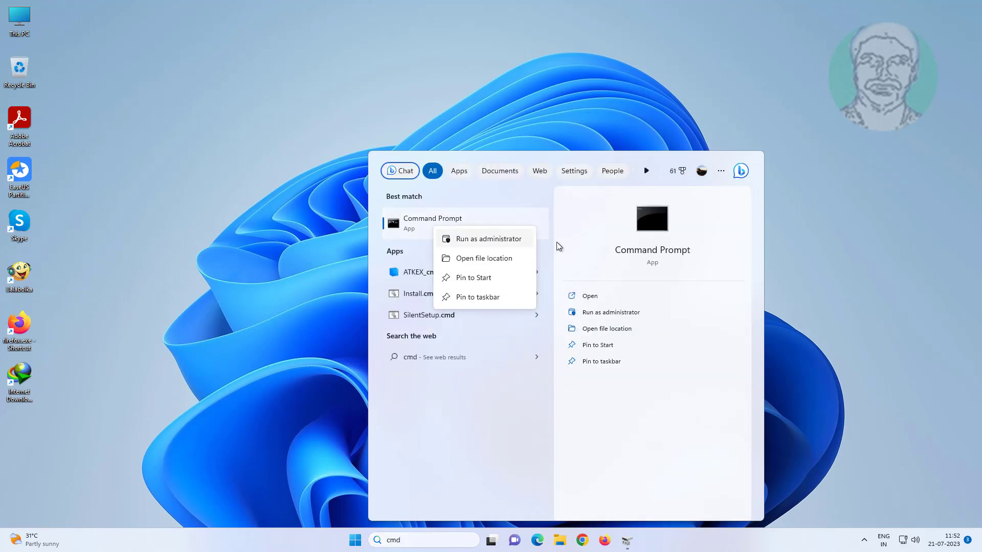
pyautogui.click(499, 238)
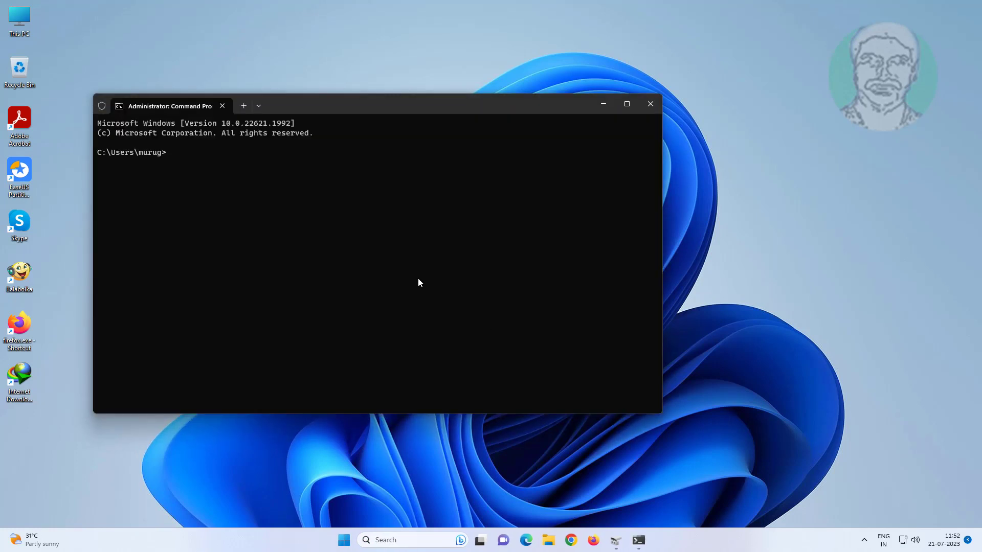
pyautogui.write('diskpart')
# Step: Start DiskPart and list disks, checking the Disk 4 row against Disk Management
pyautogui.press('Return')
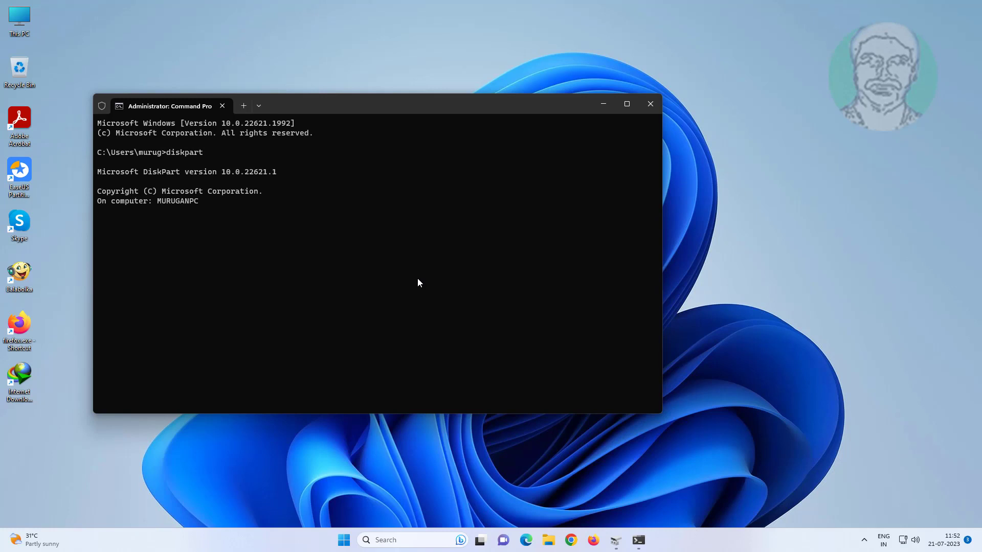
pyautogui.write('list disk')
pyautogui.press('Return')
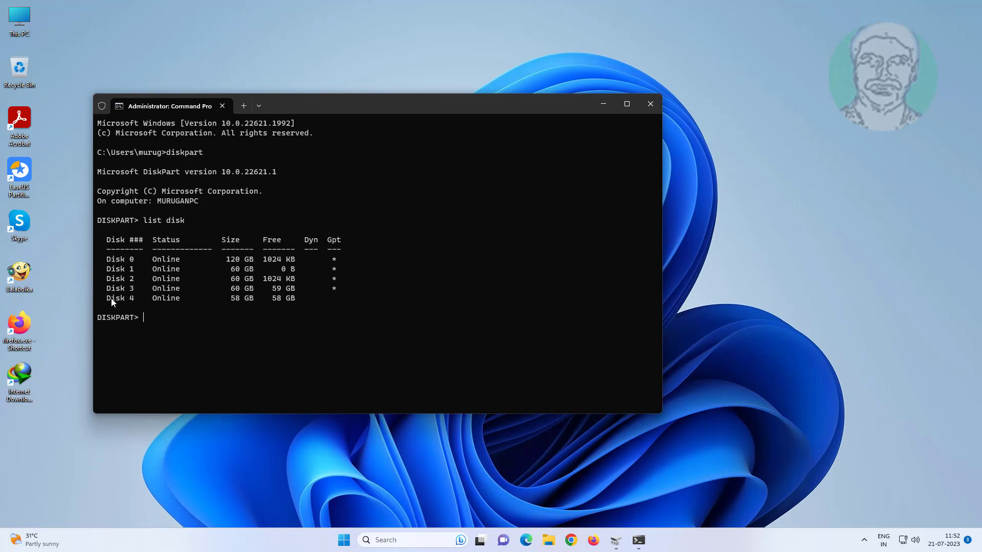
pyautogui.moveTo(111, 298); pyautogui.dragTo(183, 298)
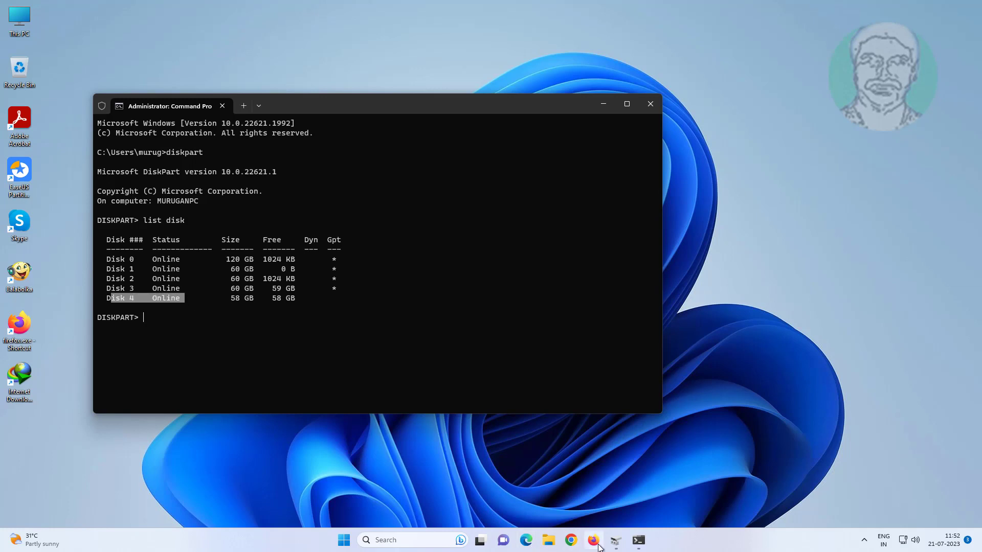
pyautogui.click(616, 540)
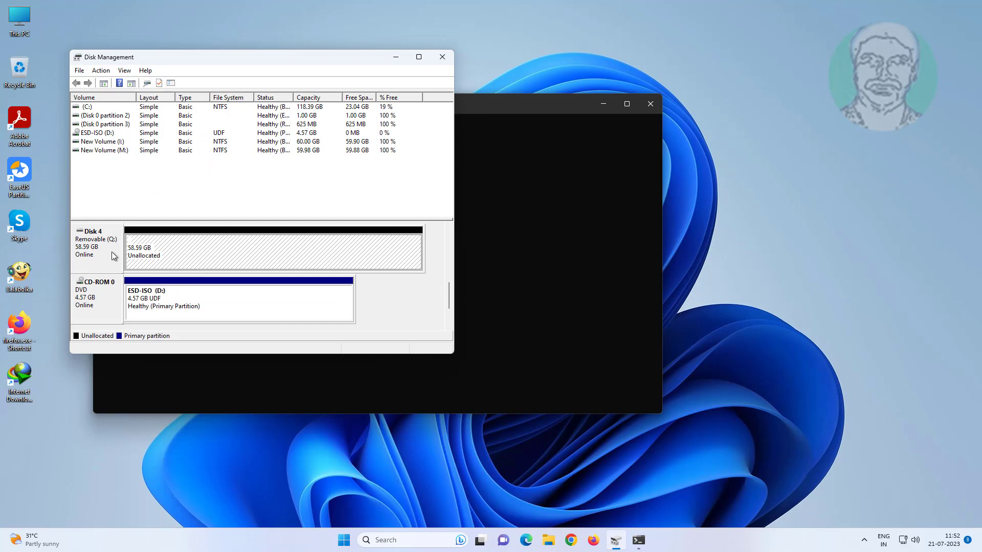
pyautogui.click(396, 57)
pyautogui.write('select')
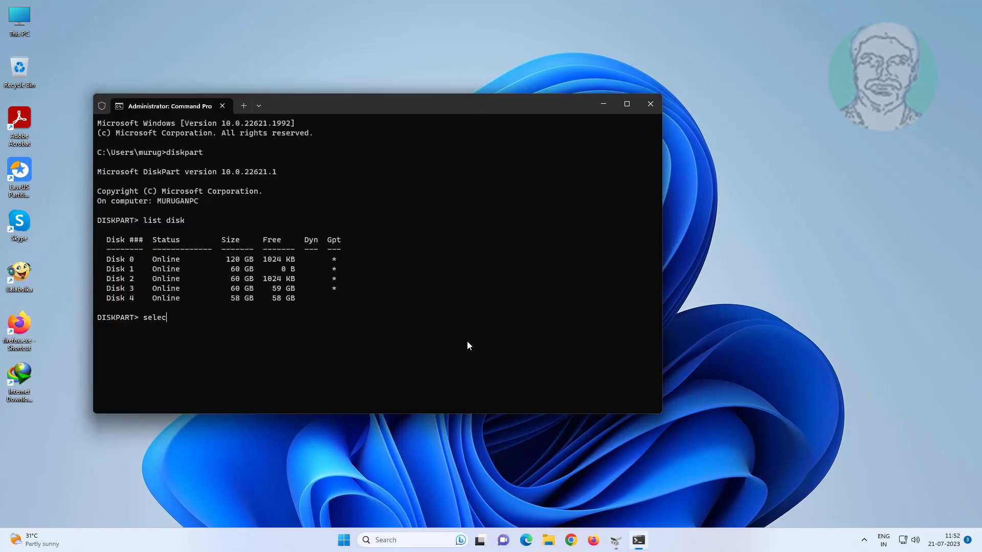
pyautogui.write(' disk 4')
# Step: Select disk 4 and list its partitions, confirming it has none
pyautogui.press('Return')
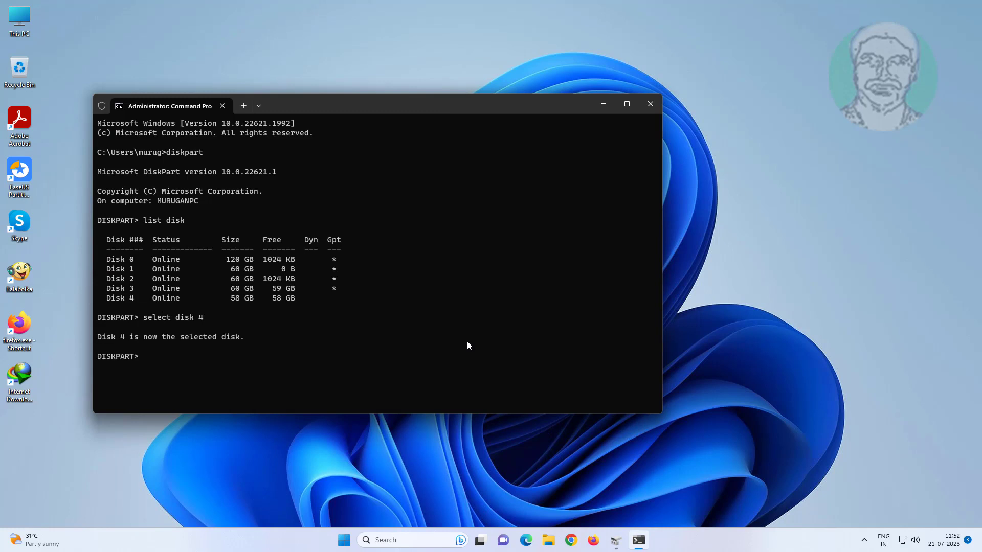
pyautogui.write('li')
pyautogui.press('BackSpace')
pyautogui.write('l')
pyautogui.write('ist partitio')
pyautogui.write('n')
pyautogui.press('Return')
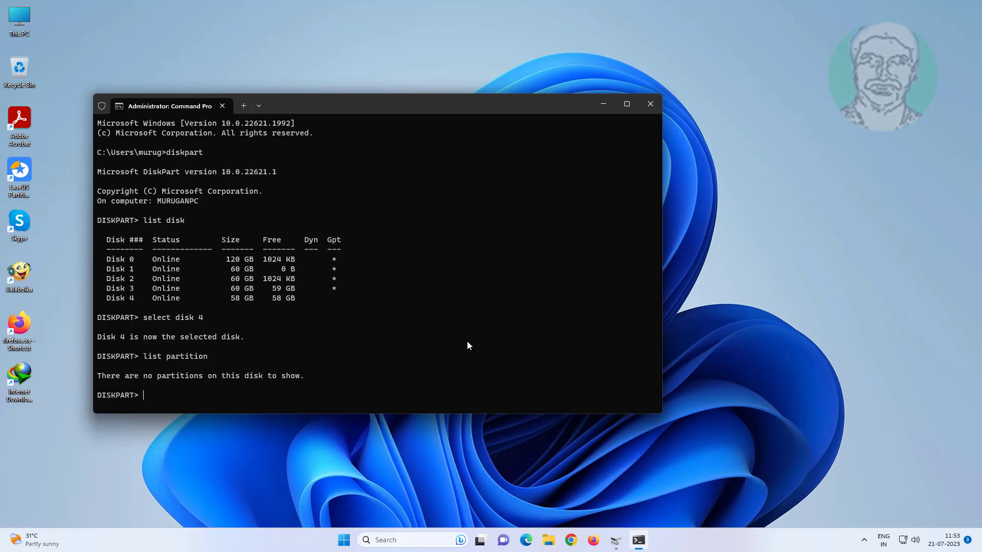
pyautogui.write('list volume')
# Step: List volumes, select volume 6, run clean, then exit DiskPart and Command Prompt
pyautogui.press('Return')
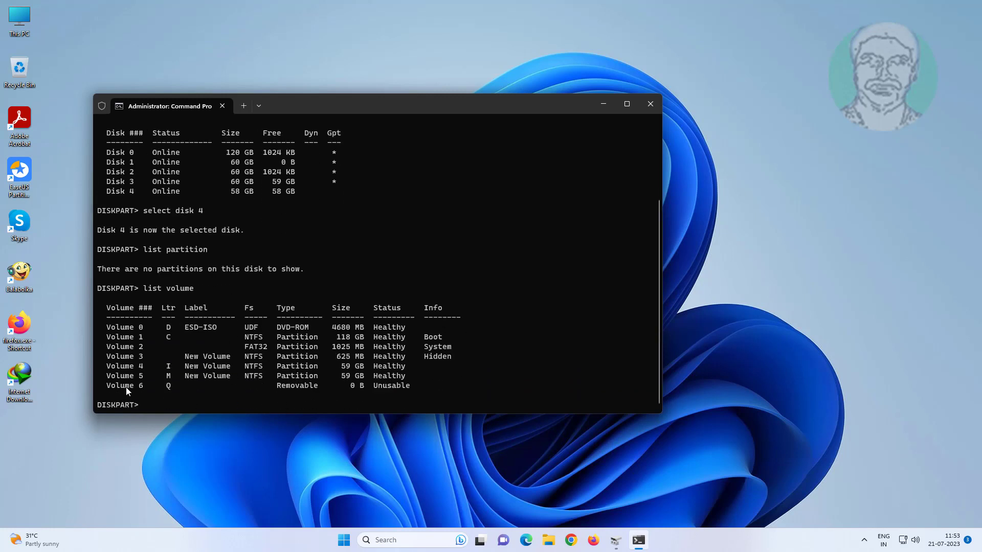
pyautogui.moveTo(103, 386); pyautogui.dragTo(353, 389)
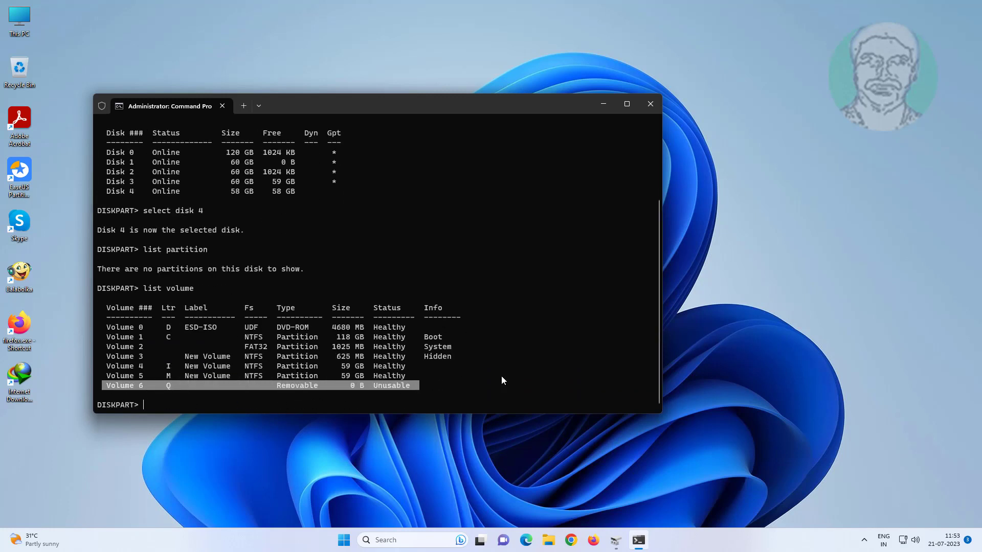
pyautogui.write('select ')
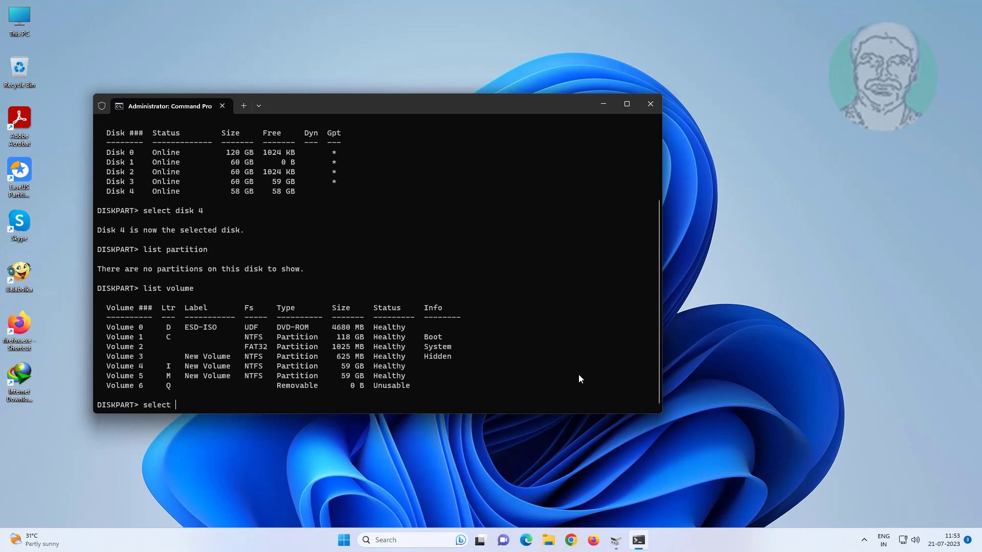
pyautogui.write('volume ')
pyautogui.write('6')
pyautogui.press('Return')
pyautogui.write('c')
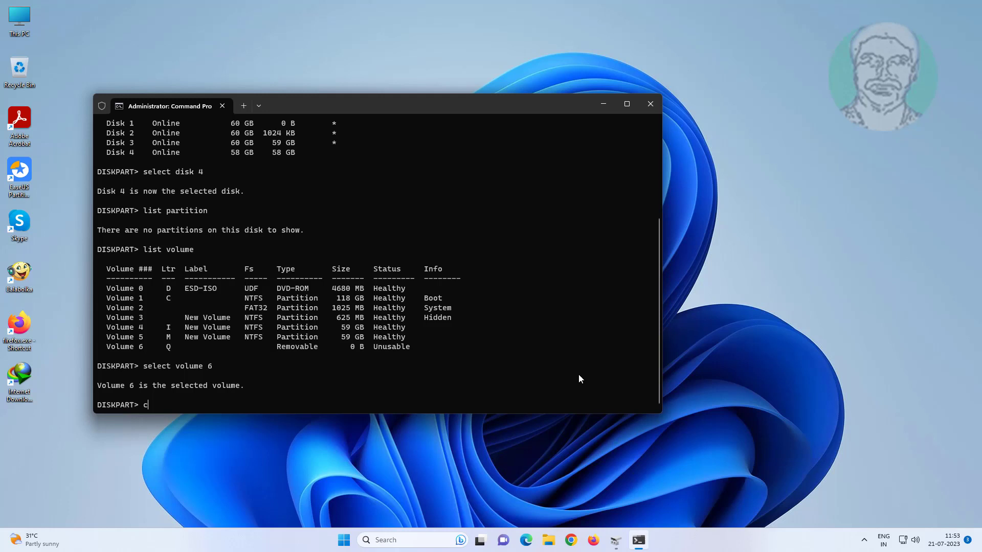
pyautogui.write('lean')
pyautogui.press('Return')
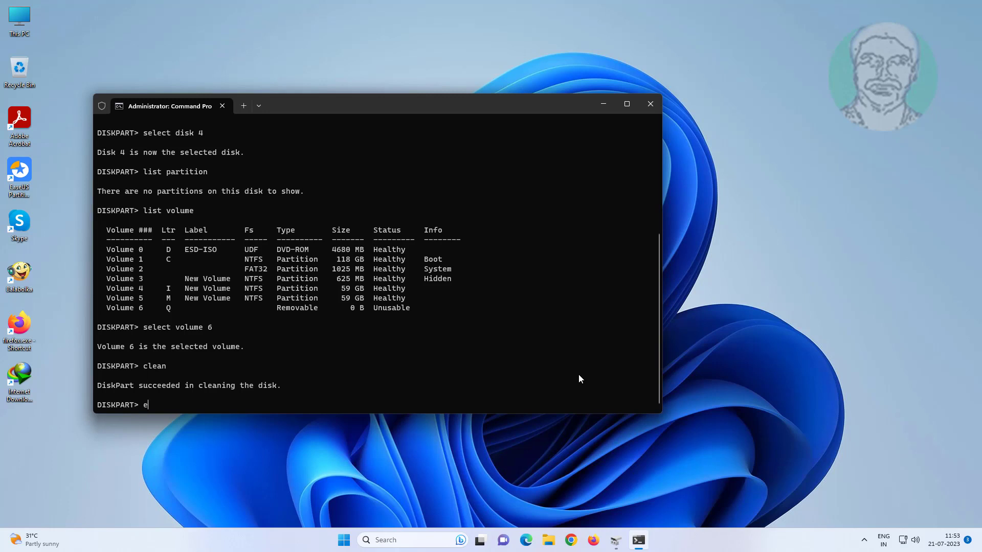
pyautogui.write('exit')
pyautogui.press('Return')
pyautogui.write('exit')
pyautogui.press('Return')
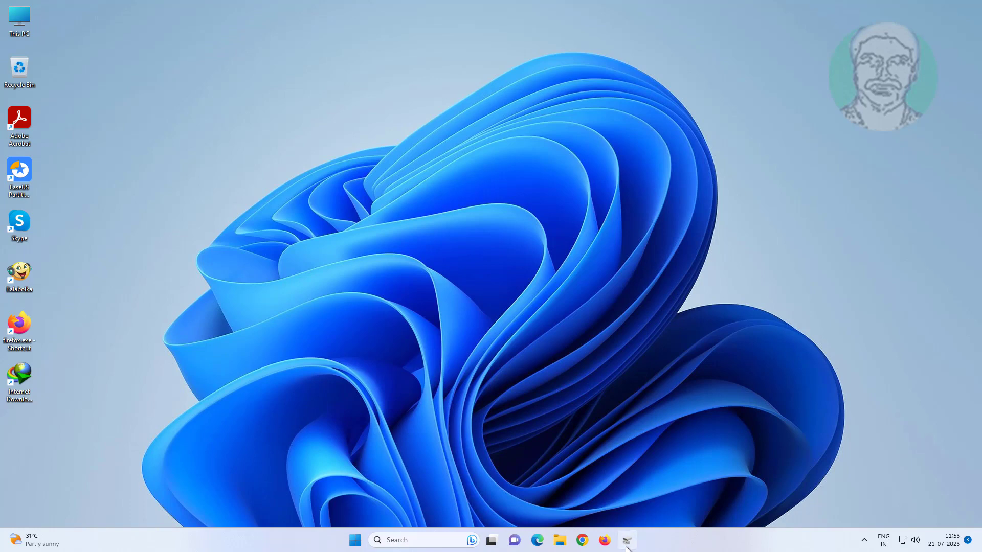
# Step: Refresh Disk Management and start New Simple Volume on Disk 4's unallocated space
pyautogui.click(626, 541)
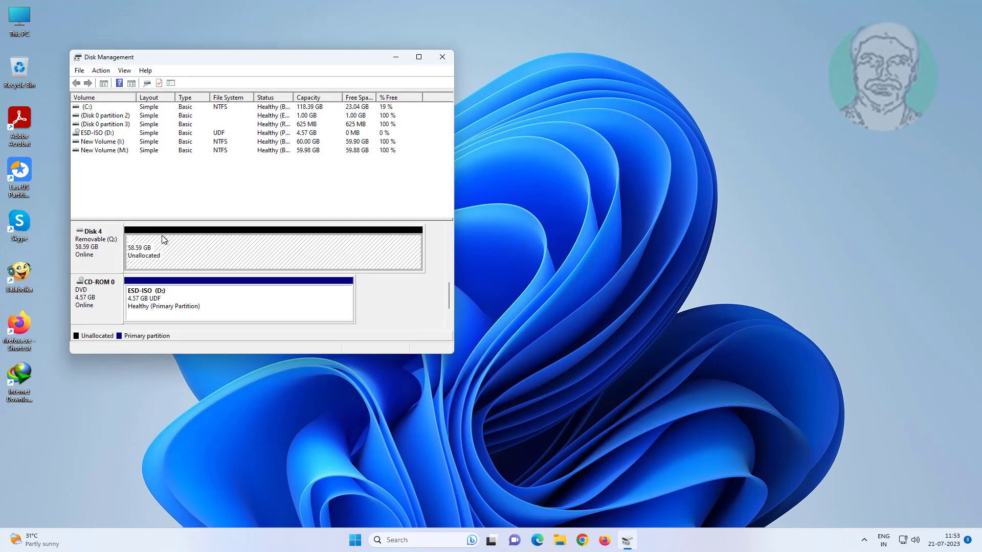
pyautogui.rightClick(243, 245)
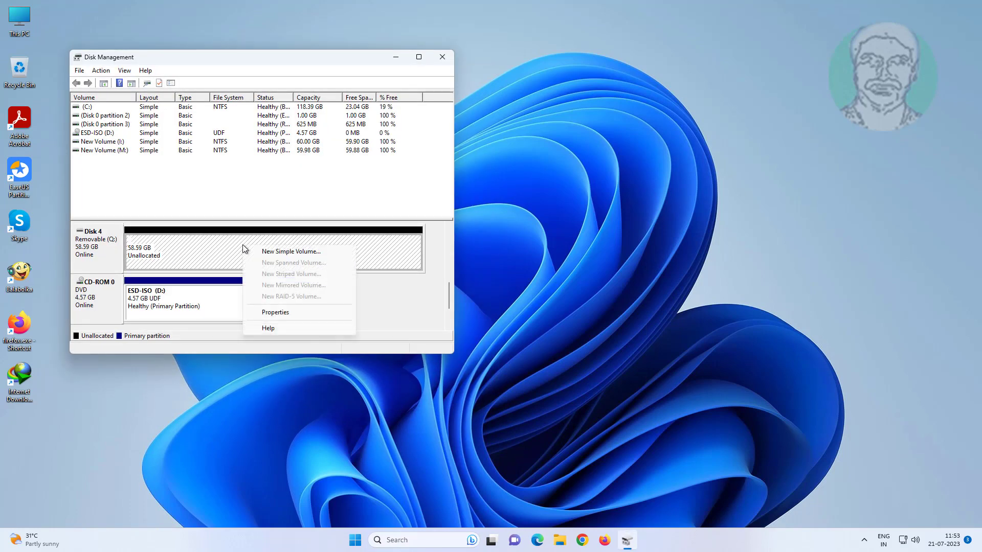
pyautogui.press('Escape')
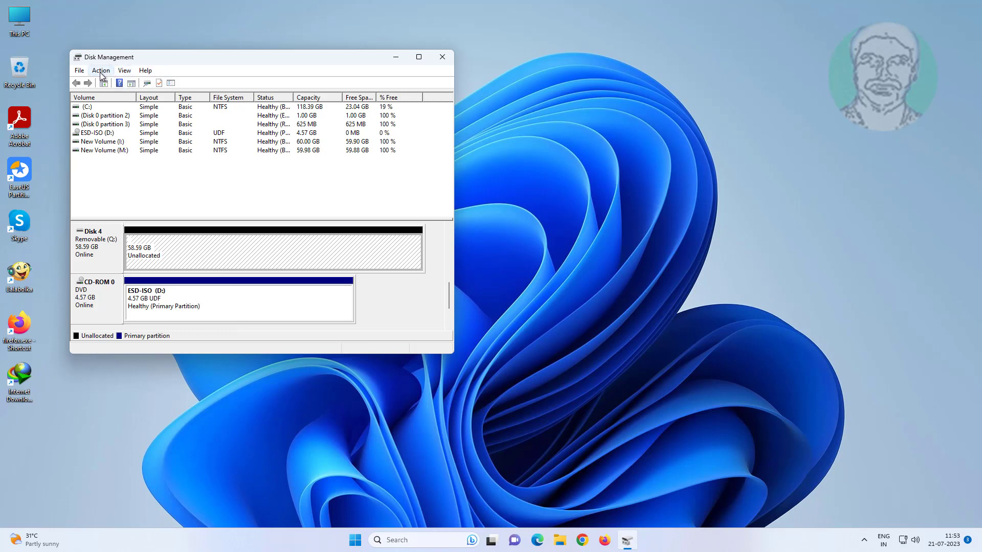
pyautogui.click(100, 70)
pyautogui.click(118, 83)
pyautogui.rightClick(231, 247)
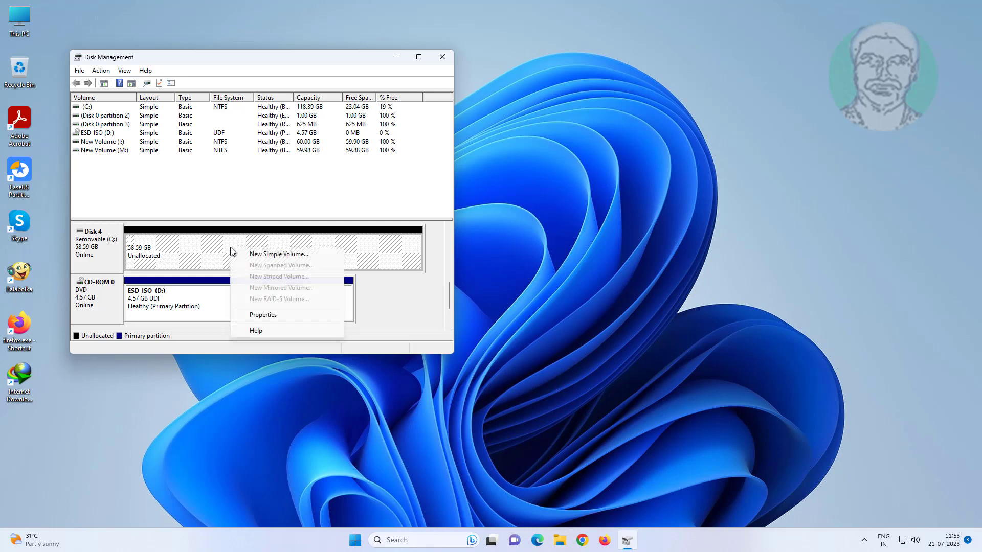
pyautogui.click(301, 256)
# Step: Create a 59998 MB NTFS quick-formatted New Volume as drive E:, then minimize Disk Management
pyautogui.click(268, 289)
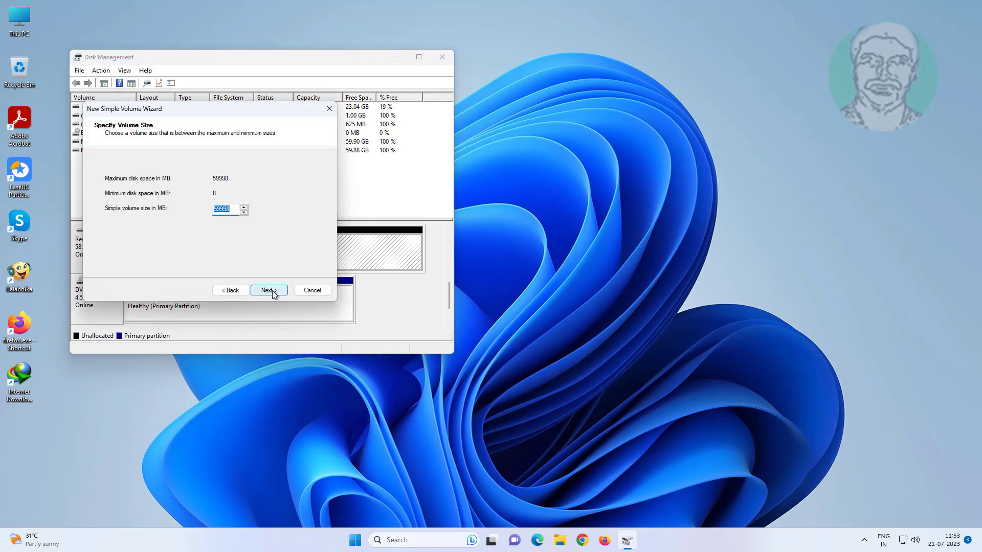
pyautogui.click(268, 289)
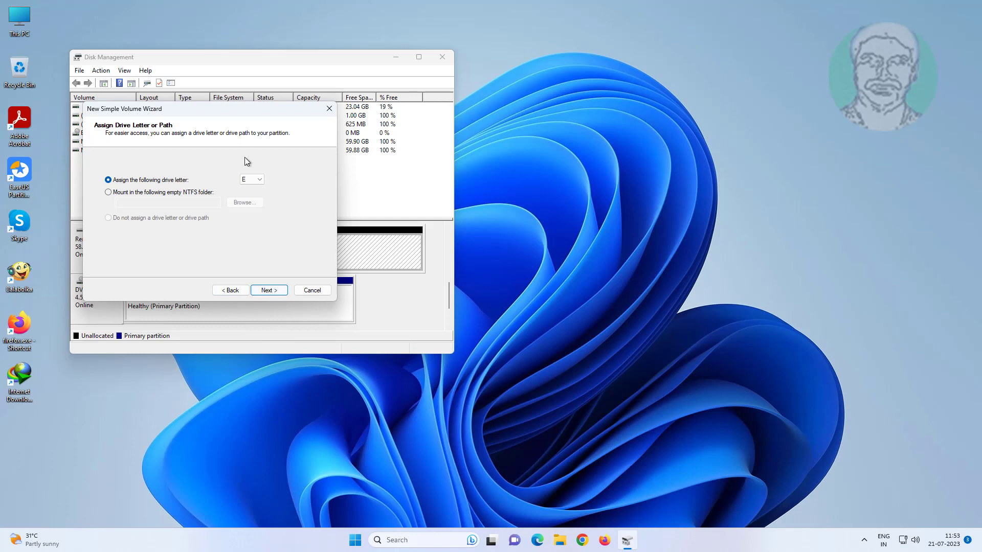
pyautogui.click(270, 293)
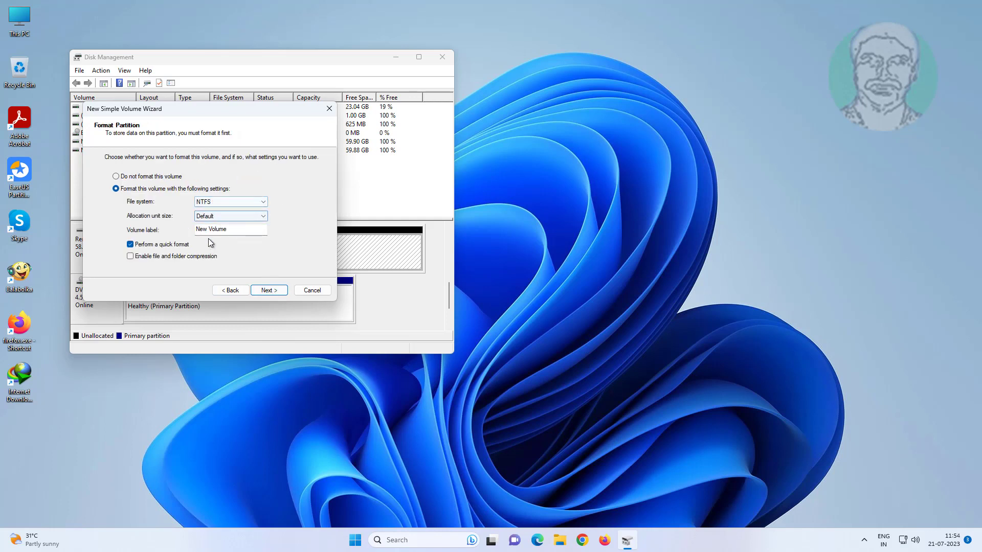
pyautogui.click(269, 290)
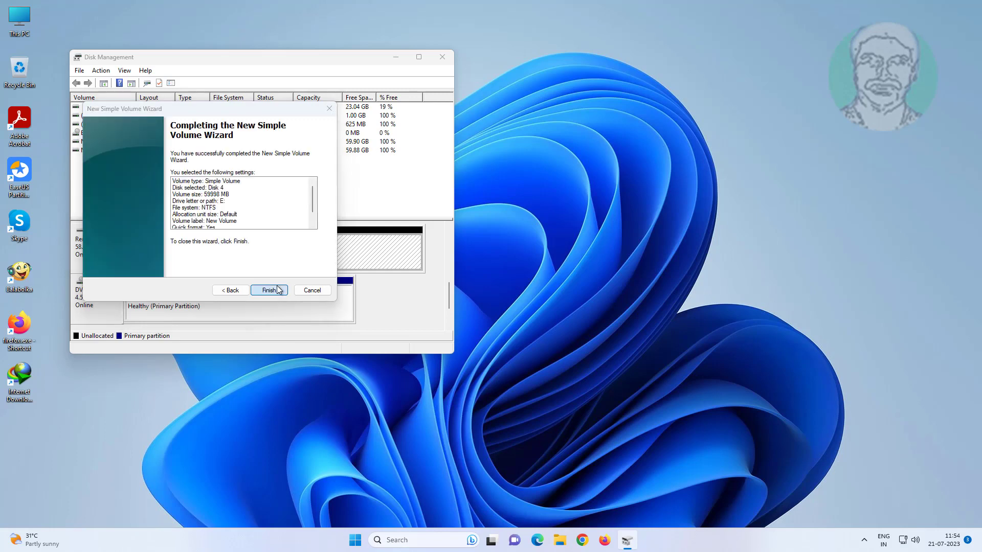
pyautogui.click(269, 290)
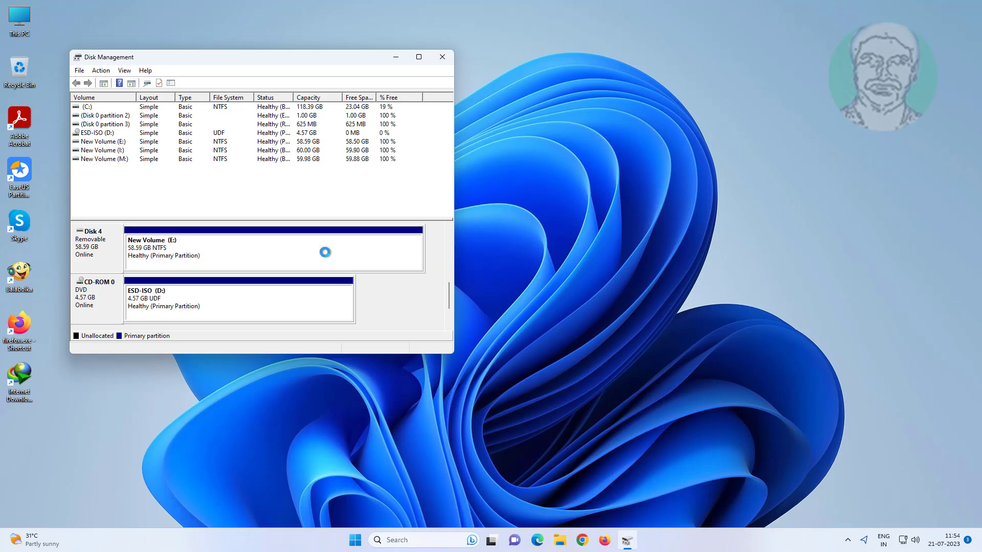
pyautogui.click(228, 255)
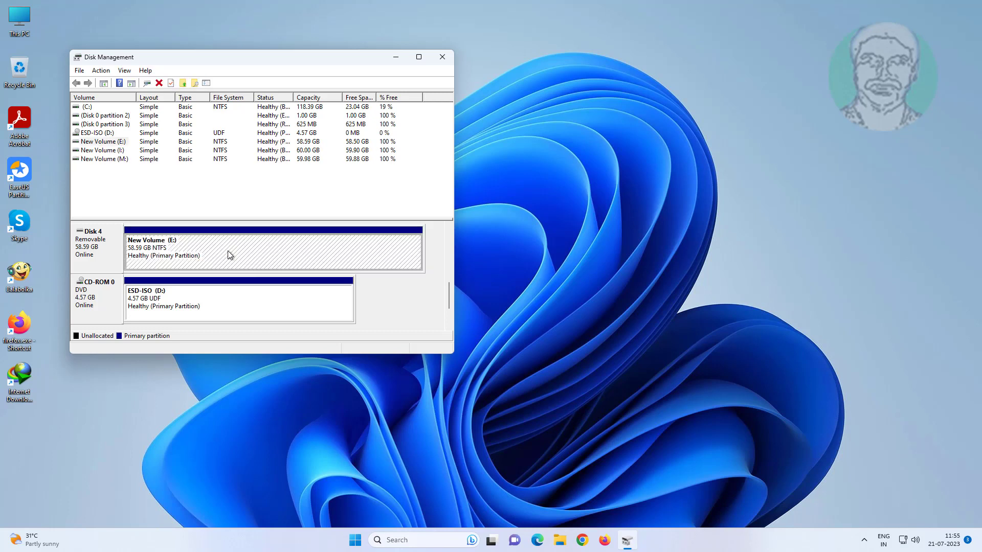
pyautogui.click(395, 59)
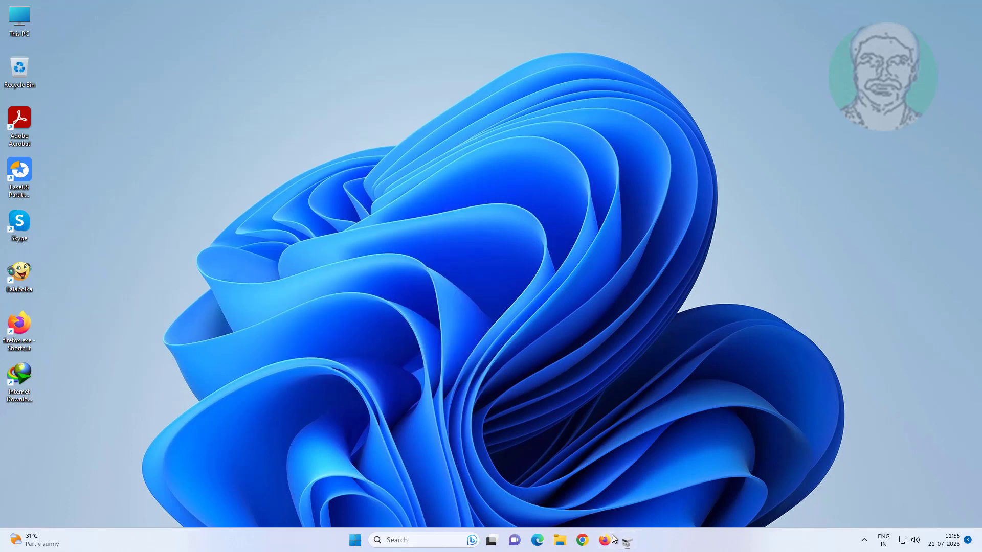
# Step: Open New Volume (E:) from This PC in File Explorer to confirm it's empty
pyautogui.click(564, 542)
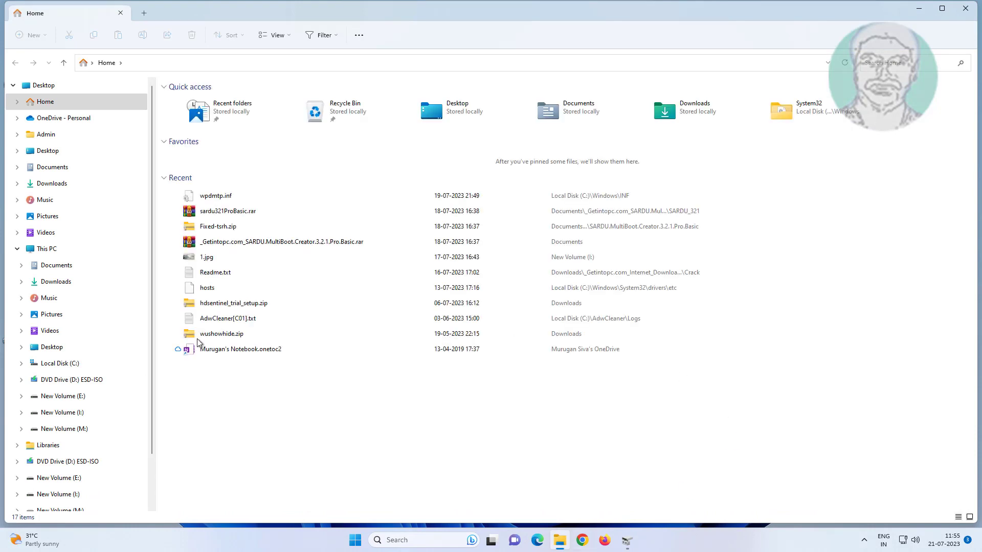
pyautogui.click(46, 248)
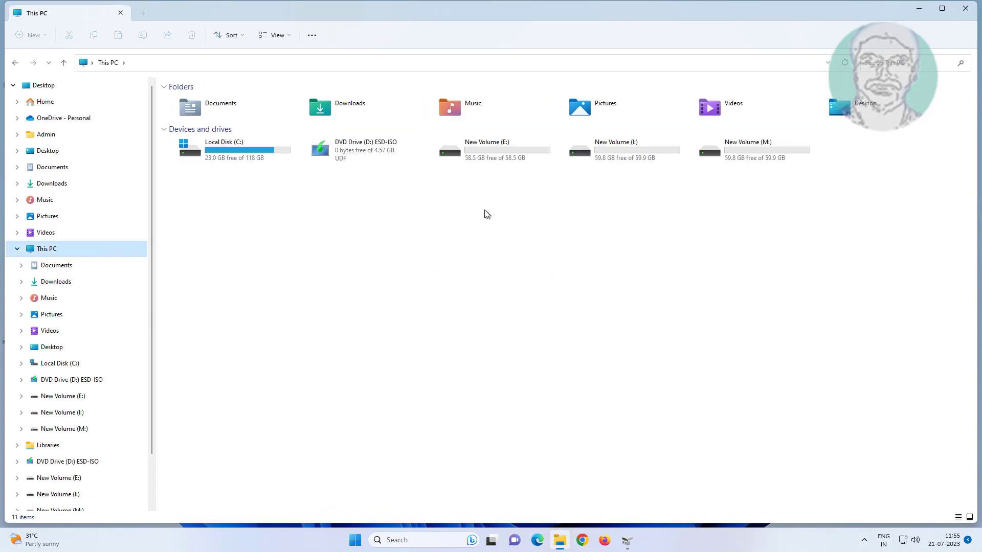
pyautogui.click(485, 152)
pyautogui.doubleClick(485, 151)
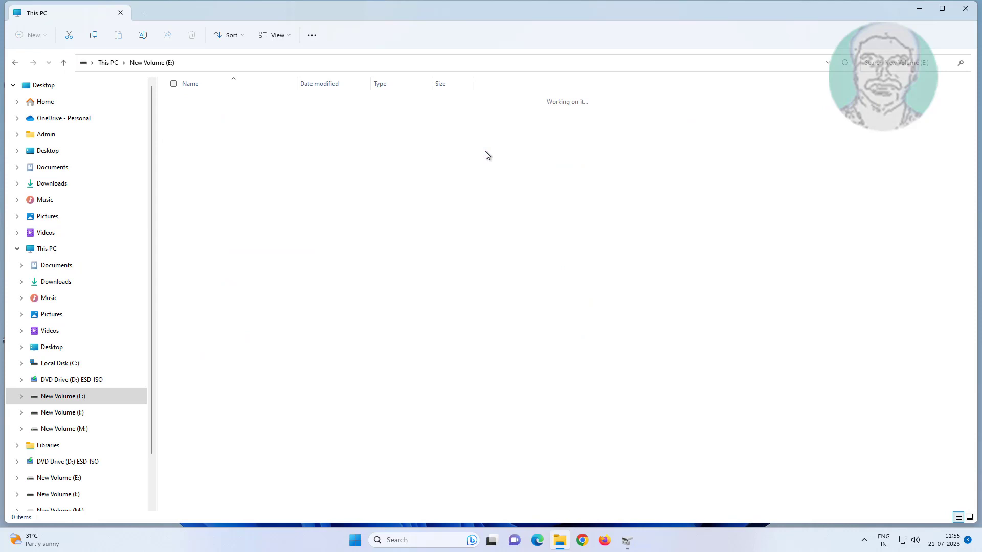
pyautogui.click(63, 63)
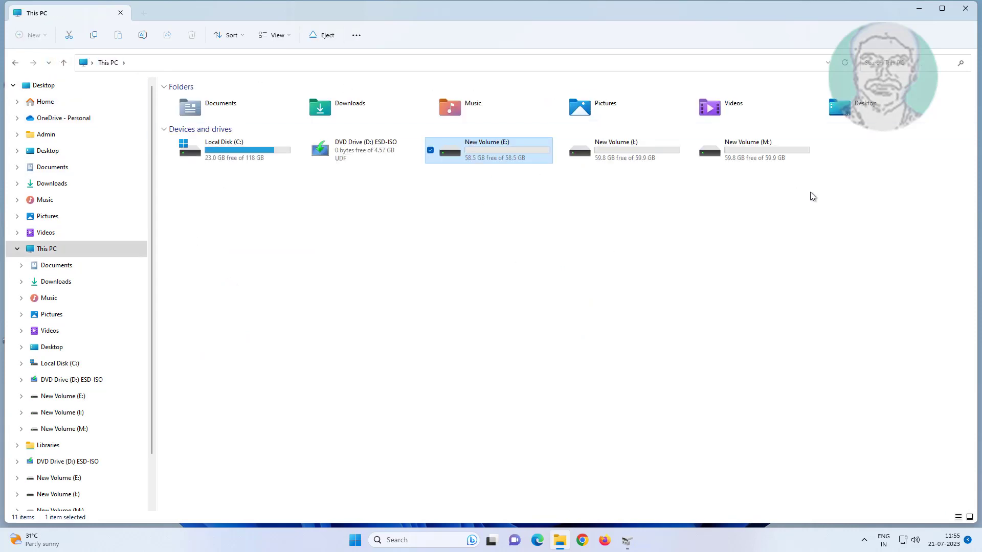